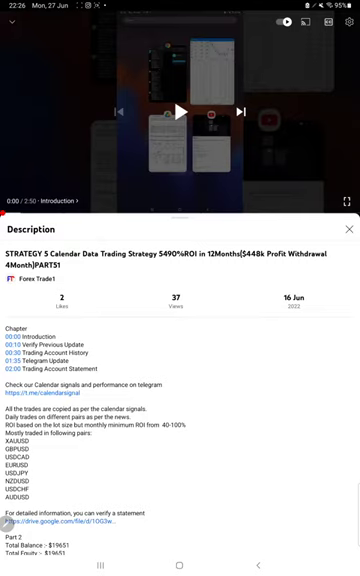
- Underline STRATEGY 5, PART51 and the 2022 upload year in the video title
left_click_drag(5, 259, 157, 259)
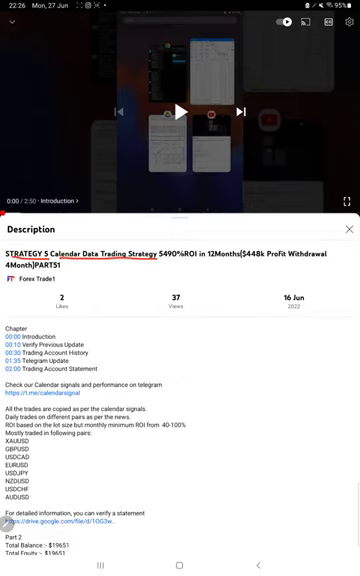
left_click_drag(35, 268, 63, 268)
left_click_drag(280, 311, 307, 310)
- Bracket the traded pairs, underline the Drive link, tick Total Balance/Equity, then open recent apps
mouse_move(218, 441)
left_mouse_down()
mouse_move(220, 458)
mouse_move(186, 492)
left_mouse_up()
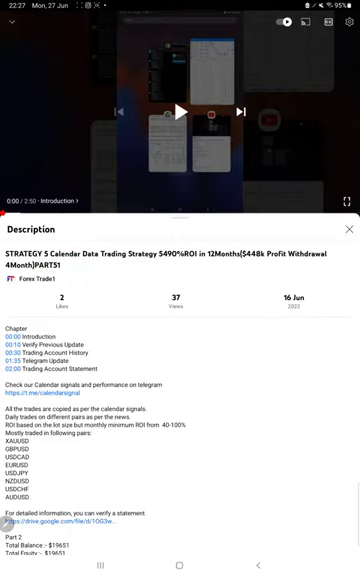
mouse_move(204, 424)
left_mouse_down()
mouse_move(216, 458)
mouse_move(198, 490)
left_mouse_up()
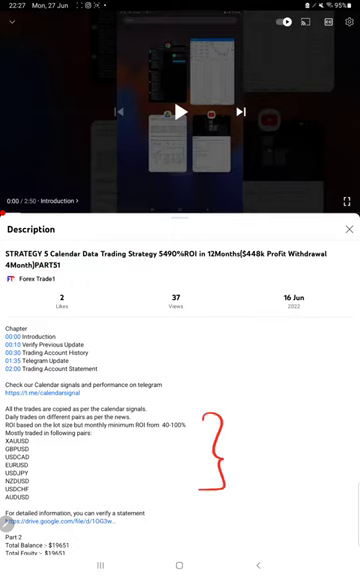
mouse_move(72, 549)
left_mouse_down()
mouse_move(90, 543)
mouse_move(92, 533)
left_mouse_up()
left_click_drag(115, 524, 148, 516)
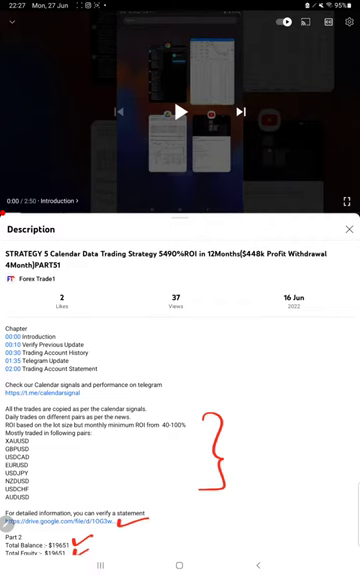
left_click(100, 565)
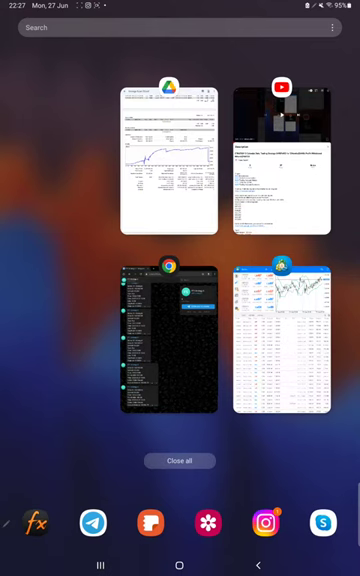
- Restore MetaTrader 4 from recent apps and begin extending the history period
left_click(281, 340)
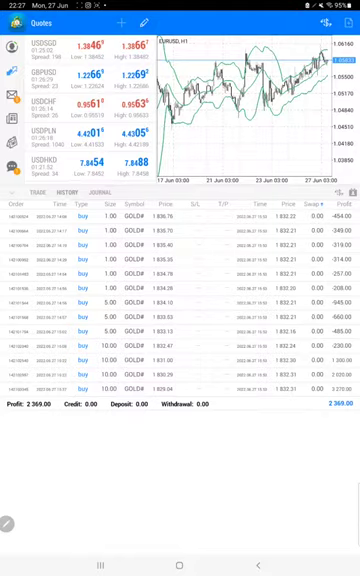
left_click(352, 191)
scroll(212, 226, "up", 5)
- Confirm the longer history period and tick the order numbers down to the USDCAD trade
left_click(149, 390)
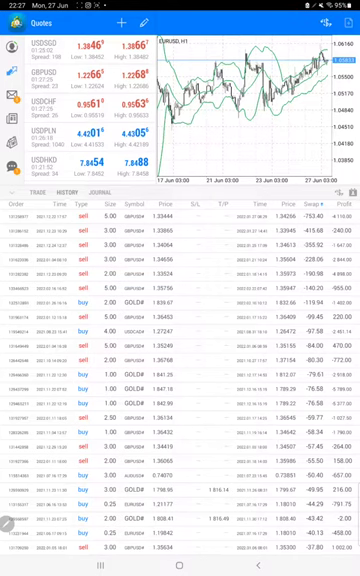
mouse_move(5, 192)
left_mouse_down()
mouse_move(12, 370)
mouse_move(30, 205)
mouse_move(5, 182)
left_mouse_up()
mouse_move(38, 212)
left_mouse_down()
mouse_move(62, 194)
mouse_move(58, 212)
left_mouse_up()
mouse_move(38, 250)
left_mouse_down()
mouse_move(64, 244)
mouse_move(64, 258)
left_mouse_up()
mouse_move(38, 280)
left_mouse_down()
mouse_move(62, 272)
mouse_move(60, 288)
left_mouse_up()
left_click_drag(40, 334, 62, 326)
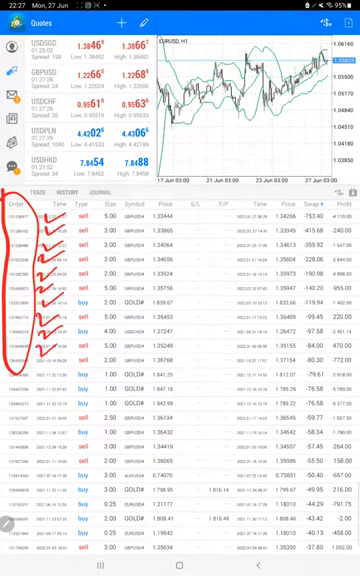
scroll(180, 380, "down", 10)
scroll(180, 380, "down", 10)
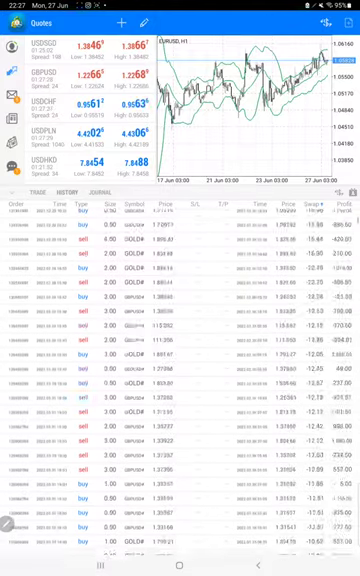
scroll(180, 380, "down", 10)
scroll(180, 380, "down", 10)
scroll(180, 380, "down", 10)
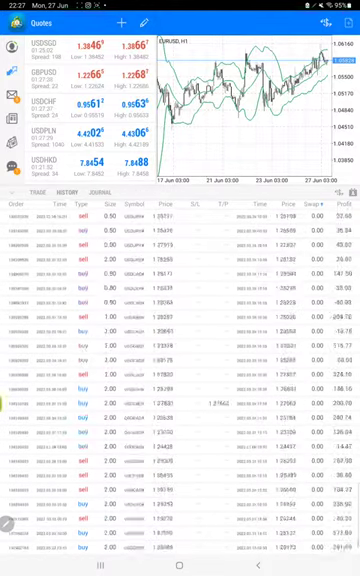
scroll(180, 380, "down", 10)
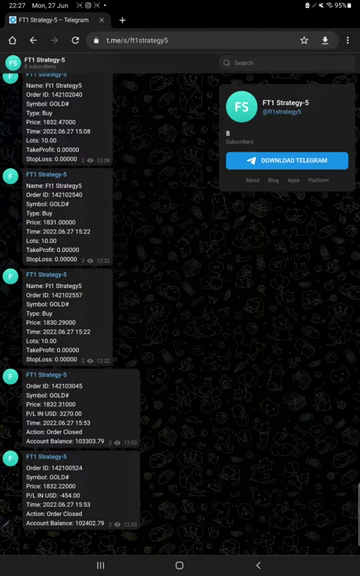
left_click_drag(264, 120, 291, 120)
left_click_drag(263, 120, 305, 120)
left_click_drag(52, 471, 82, 471)
left_click_drag(59, 499, 81, 499)
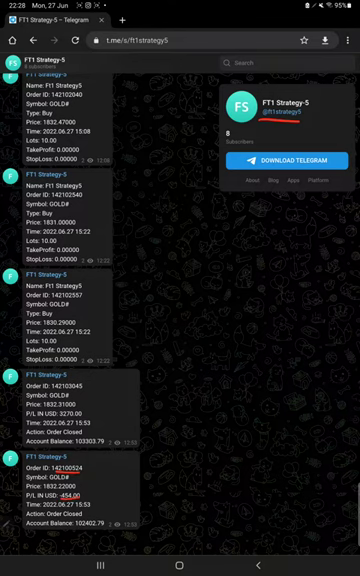
- Mark GOLD# 3270.00 and order IDs 142102557, 142102540, 142102040, then switch to the PDF
mouse_move(51, 398)
left_mouse_down()
mouse_move(65, 398)
mouse_move(82, 418)
left_mouse_up()
mouse_move(50, 305)
left_mouse_down()
mouse_move(67, 305)
mouse_move(72, 299)
left_mouse_up()
left_click_drag(50, 197, 97, 194)
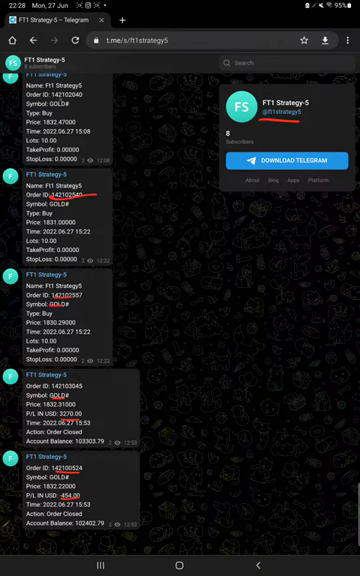
left_click_drag(53, 101, 72, 98)
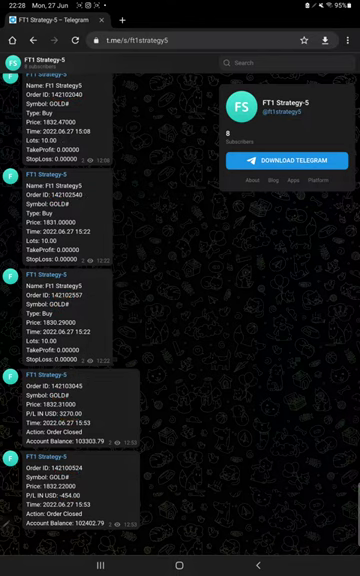
left_click(100, 565)
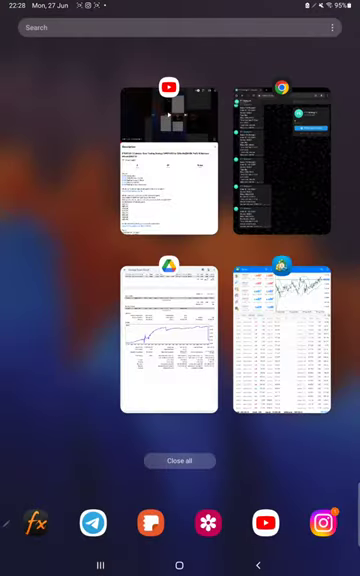
left_click(168, 340)
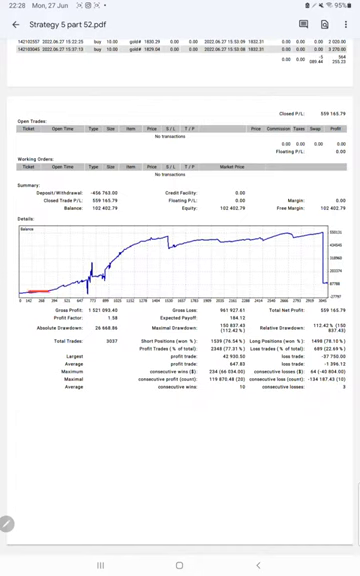
- Trace the balance curve, underline 1.58, 3037, 184.12 and -1 396.12, and handwrite R.R 1:0.46
mouse_move(18, 297)
left_mouse_down()
mouse_move(120, 270)
mouse_move(322, 290)
left_mouse_up()
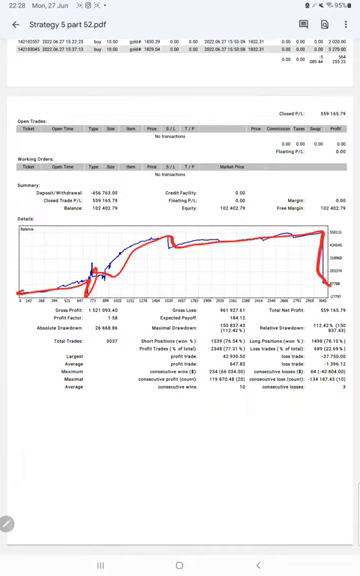
left_click_drag(104, 321, 124, 321)
left_click_drag(106, 347, 126, 347)
left_click_drag(230, 322, 247, 322)
left_click_drag(324, 366, 345, 366)
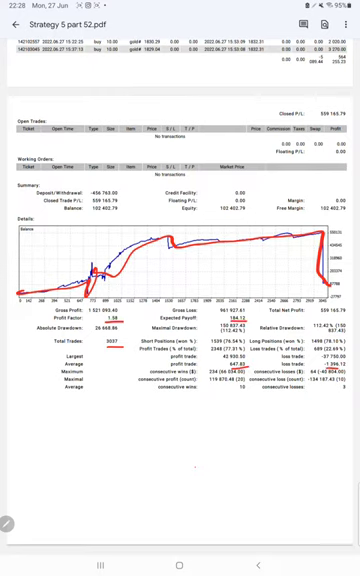
mouse_move(18, 400)
left_mouse_down()
mouse_move(62, 392)
mouse_move(88, 400)
mouse_move(100, 396)
mouse_move(125, 408)
left_mouse_up()
mouse_move(132, 398)
left_mouse_down()
mouse_move(137, 410)
mouse_move(146, 406)
left_mouse_up()
- Finish the ratio figure and handwrite BE: 68.1 beneath it
left_click_drag(15, 423, 18, 432)
mouse_move(50, 420)
left_mouse_down()
mouse_move(54, 433)
mouse_move(50, 427)
mouse_move(68, 432)
left_mouse_up()
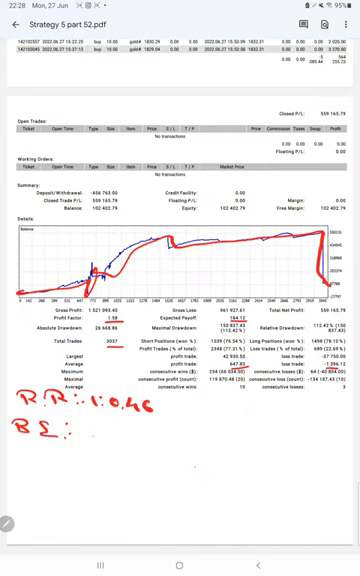
mouse_move(101, 427)
left_mouse_down()
mouse_move(96, 436)
mouse_move(110, 431)
mouse_move(126, 441)
left_mouse_up()
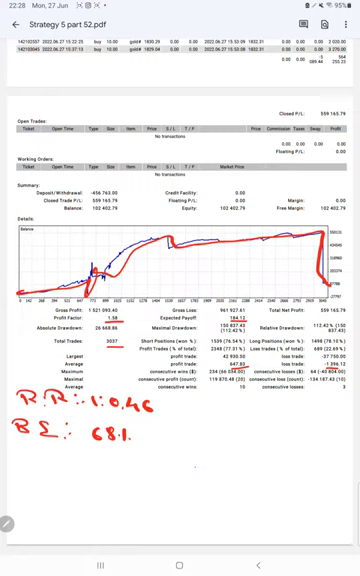
- Handwrite Acc: 77.1, underline it, and start a second figure below
mouse_move(12, 462)
left_mouse_down()
mouse_move(27, 462)
mouse_move(24, 455)
mouse_move(42, 458)
left_mouse_up()
left_click_drag(55, 451, 55, 458)
left_click(64, 451)
left_click(65, 458)
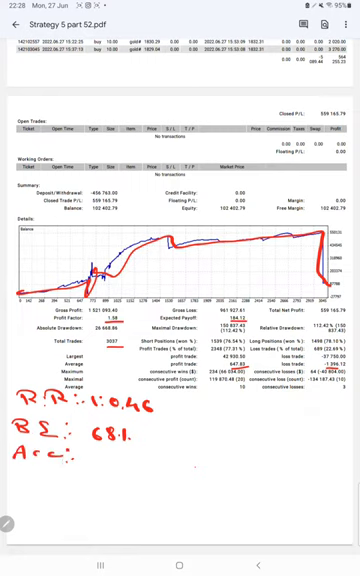
mouse_move(90, 455)
left_mouse_down()
mouse_move(95, 465)
mouse_move(124, 464)
mouse_move(130, 469)
left_mouse_up()
left_click(114, 463)
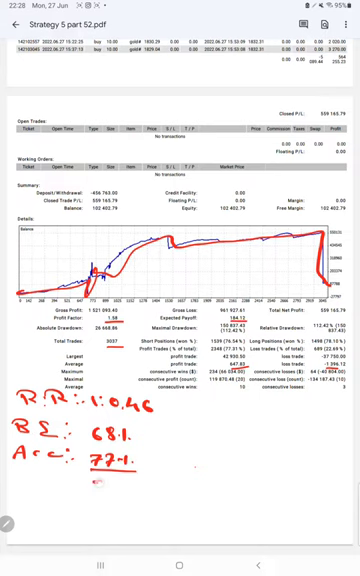
left_click_drag(102, 481, 99, 493)
mouse_move(113, 481)
left_mouse_down()
mouse_move(114, 491)
mouse_move(141, 489)
left_mouse_up()
left_click(123, 489)
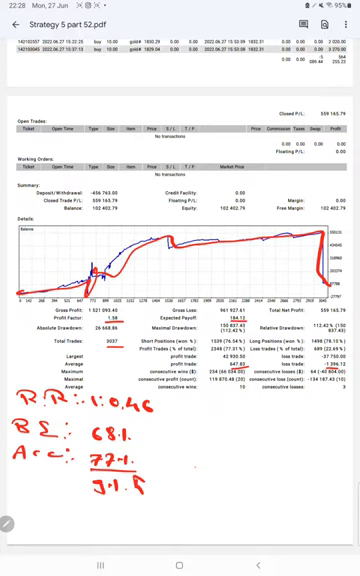